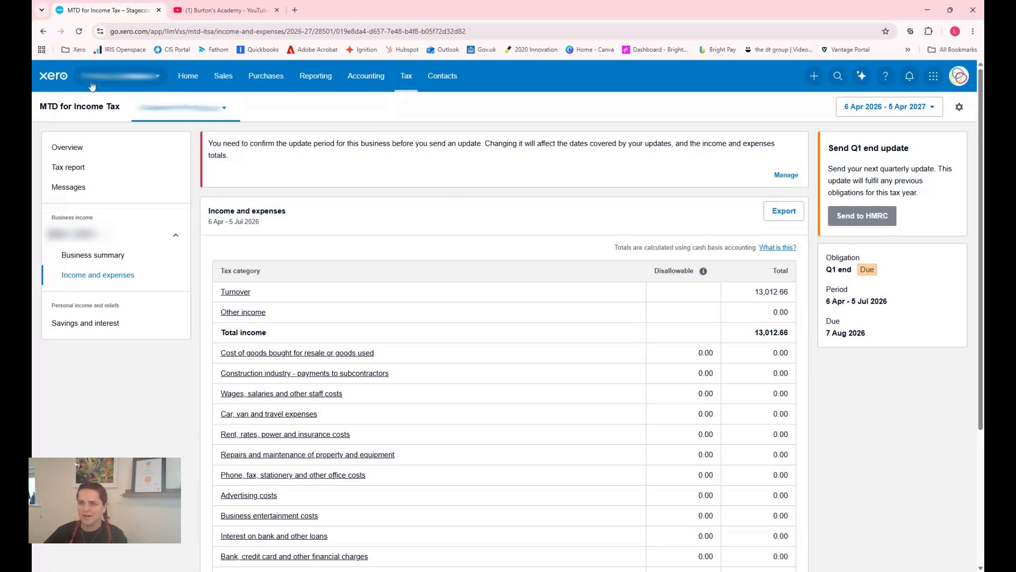
Open the permissions of the dt group subscriber in the organisation's user settings
click(126, 83)
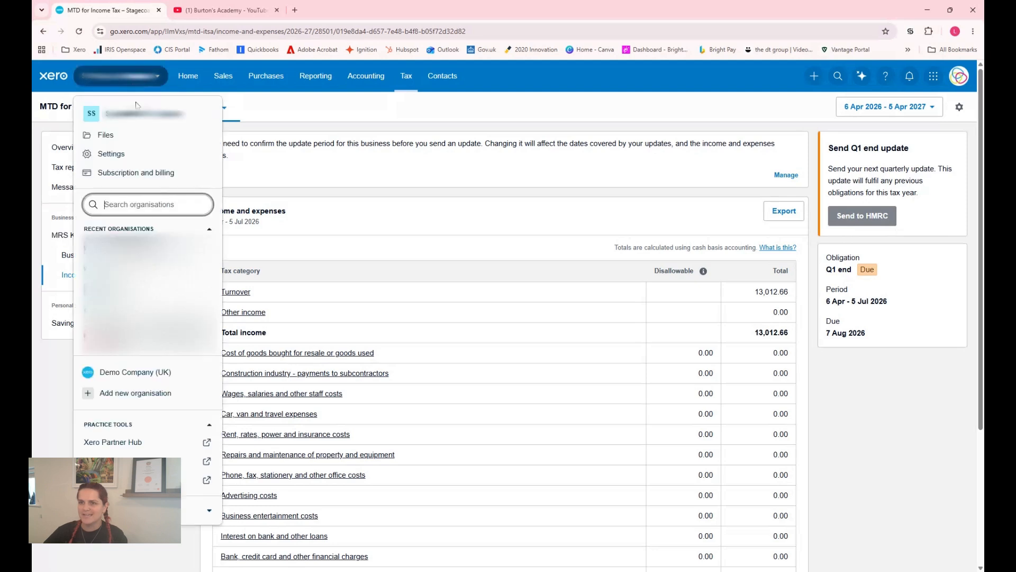
click(136, 159)
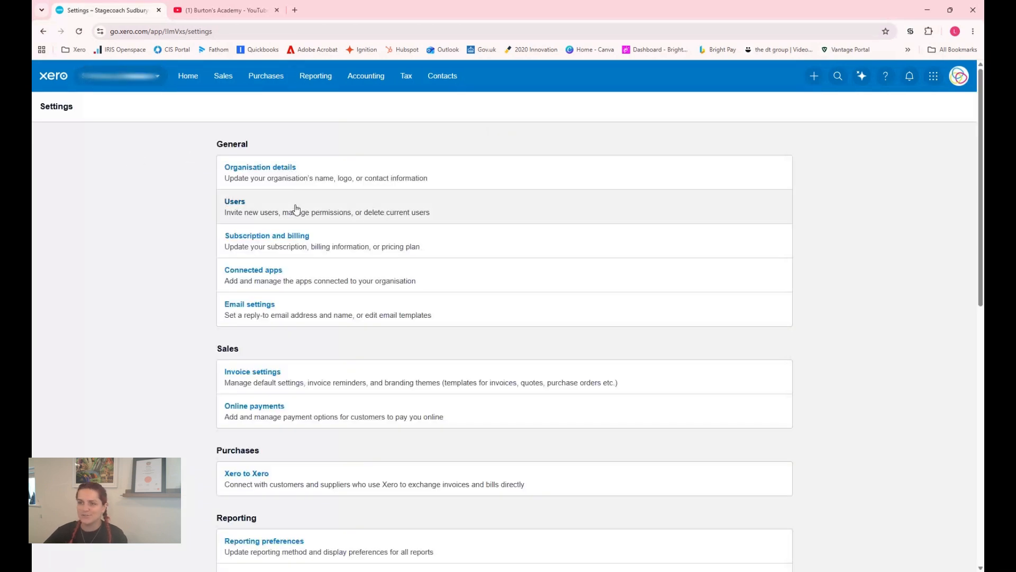
click(281, 215)
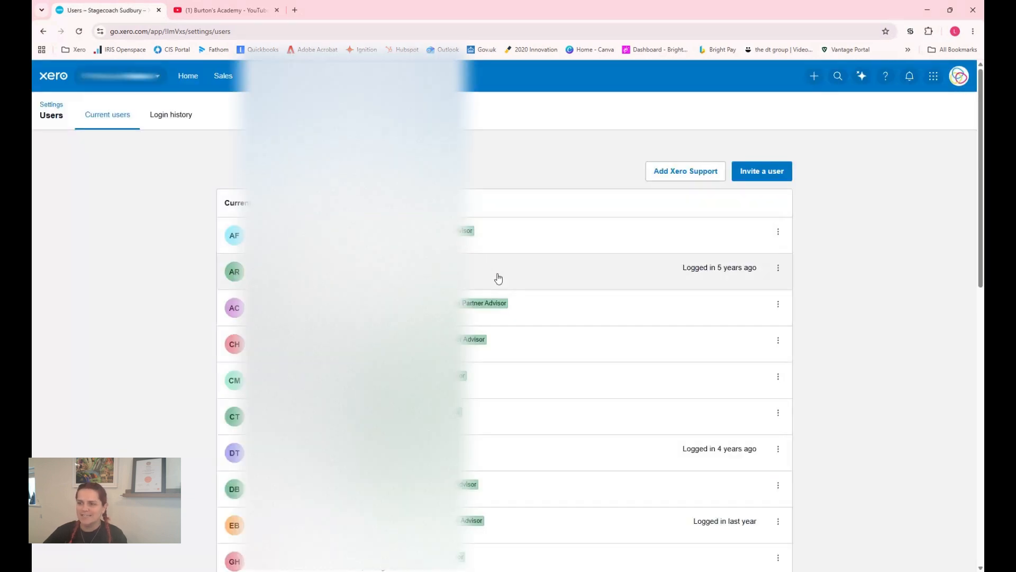
scroll(525, 322, down, 8)
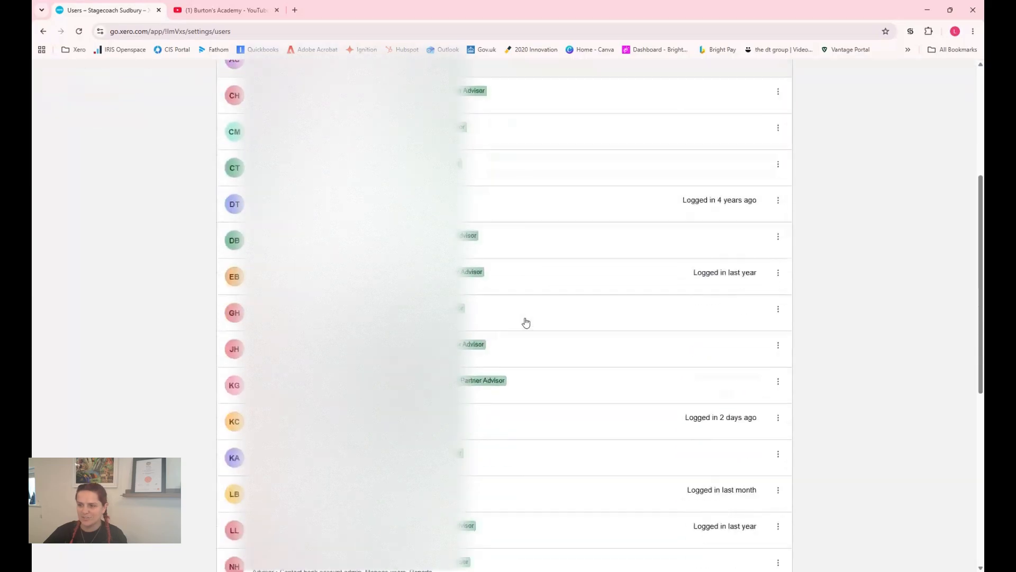
scroll(530, 320, down, 5)
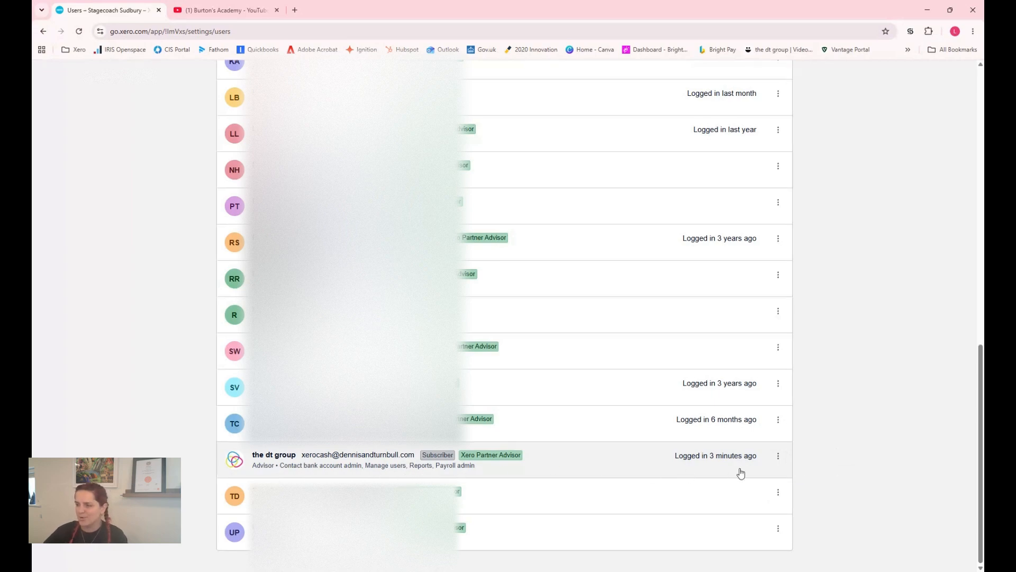
click(778, 457)
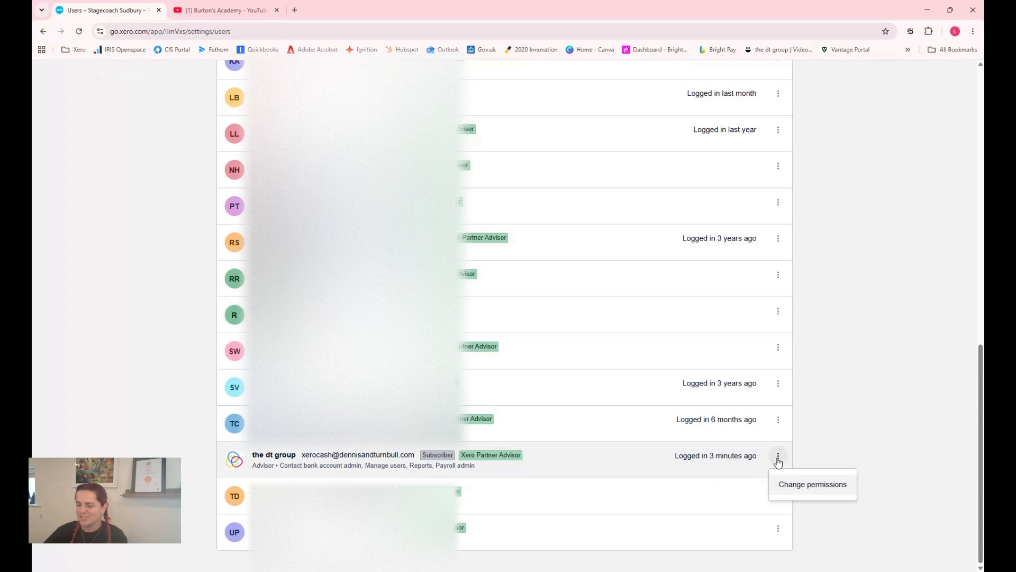
click(806, 484)
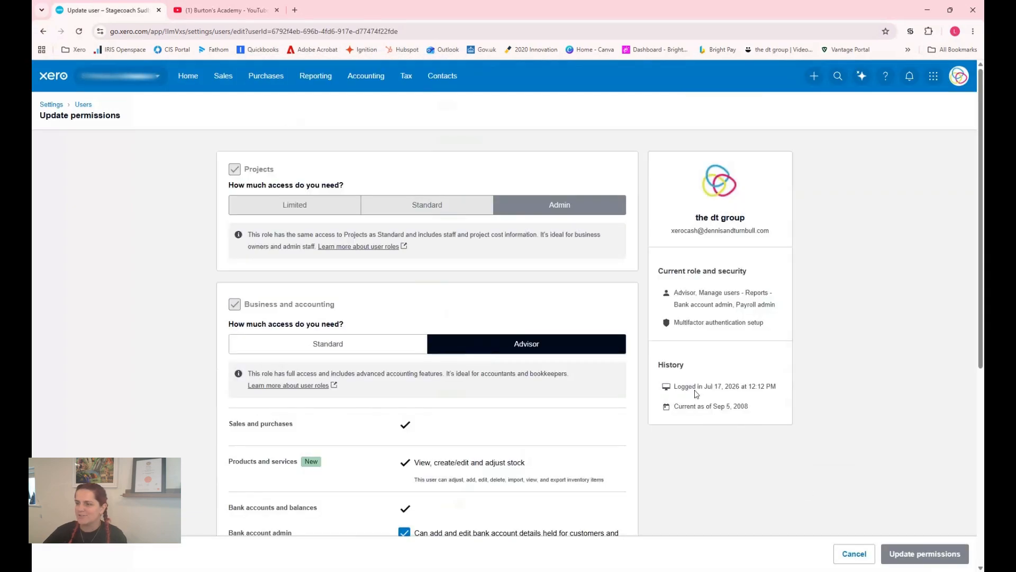
Allow the dt group user to file VAT returns to HMRC by MTD directly from Xero and save the permissions
scroll(434, 341, down, 5)
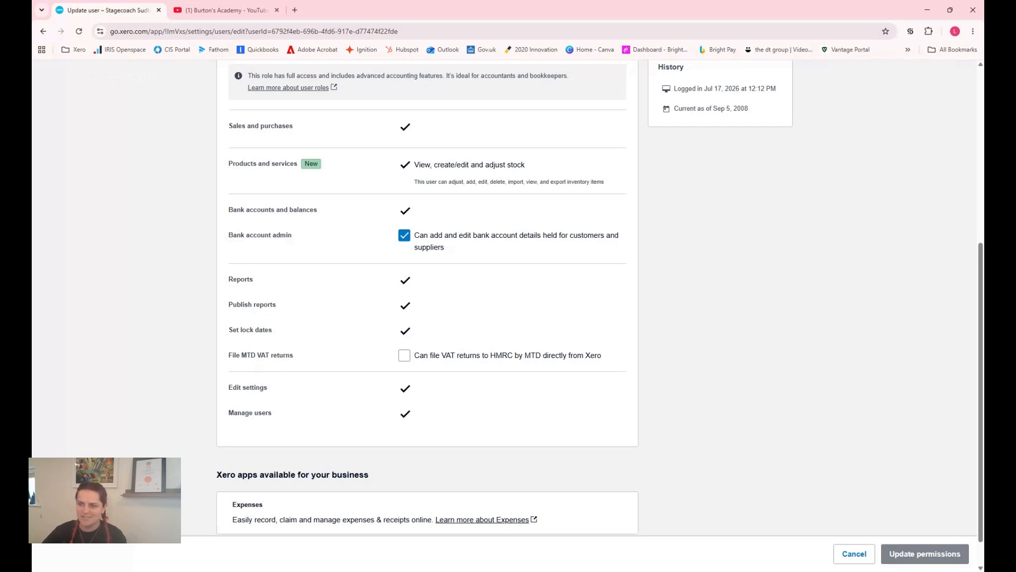
click(401, 362)
click(402, 362)
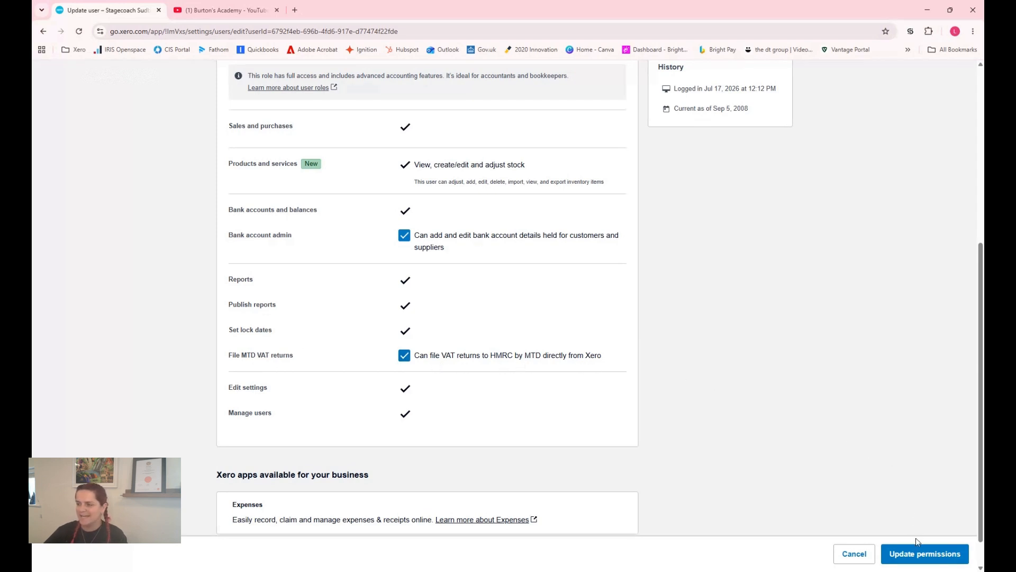
click(919, 554)
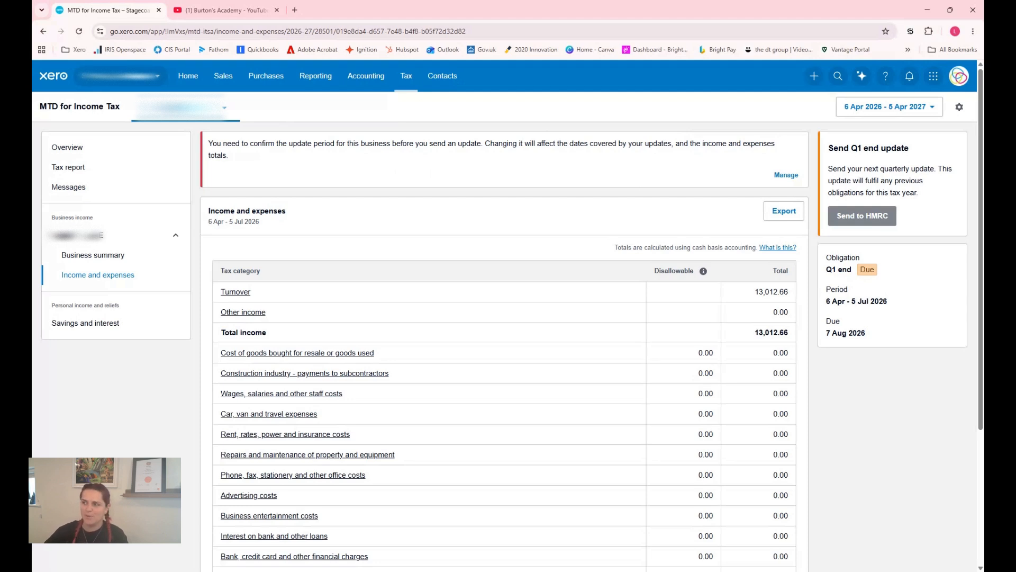
Confirm standard update periods for the business's quarterly MTD for Income Tax updates
click(780, 176)
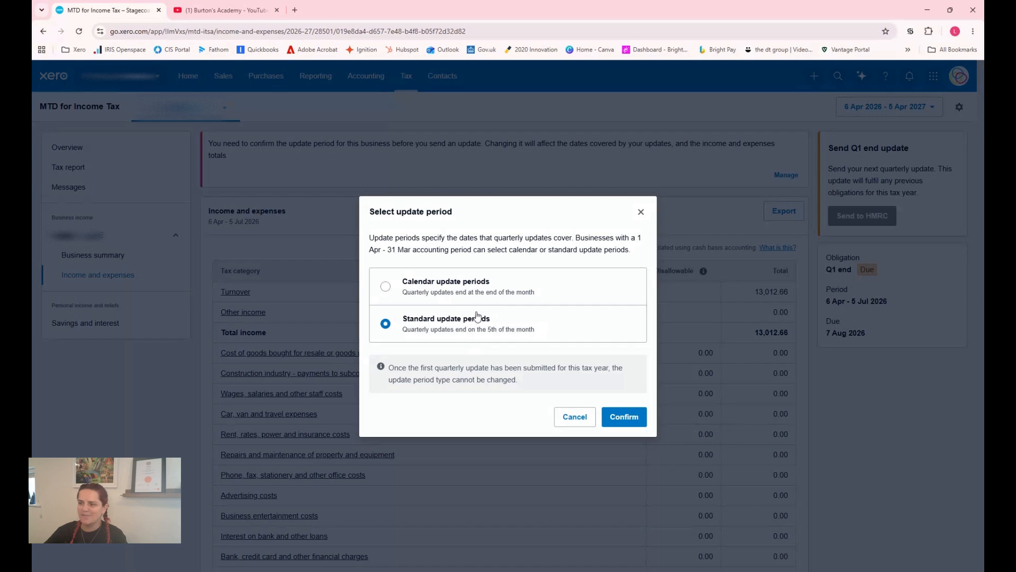
click(630, 418)
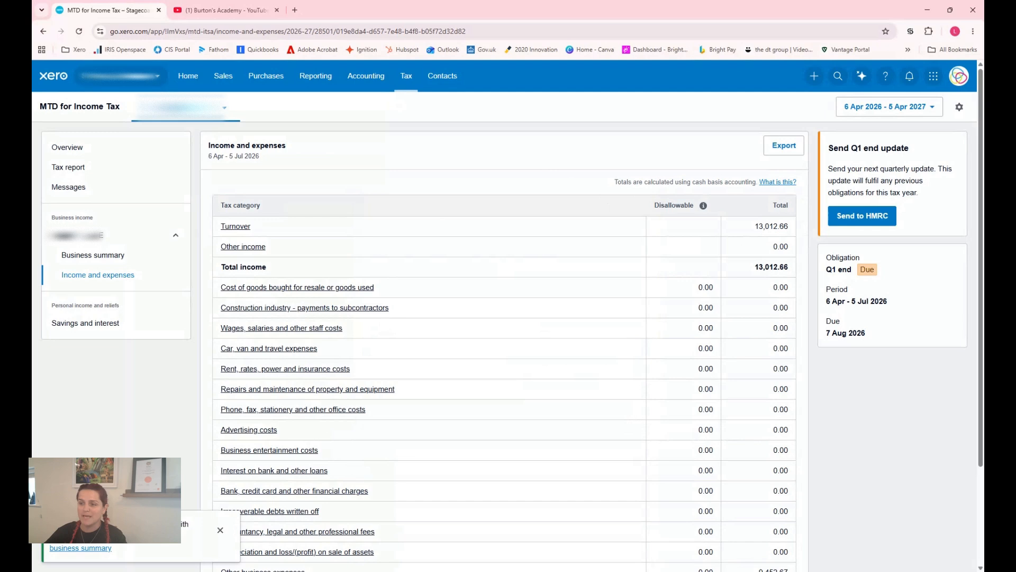
Review the quarter's income and expenses by tax category, including the report codes under Other business expenses
scroll(570, 186, down, 3)
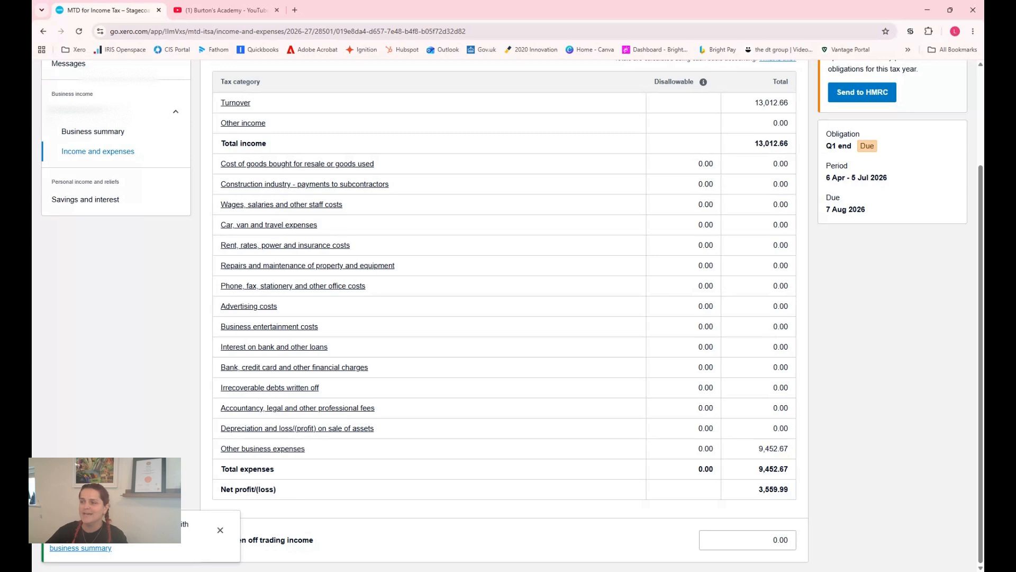
click(701, 327)
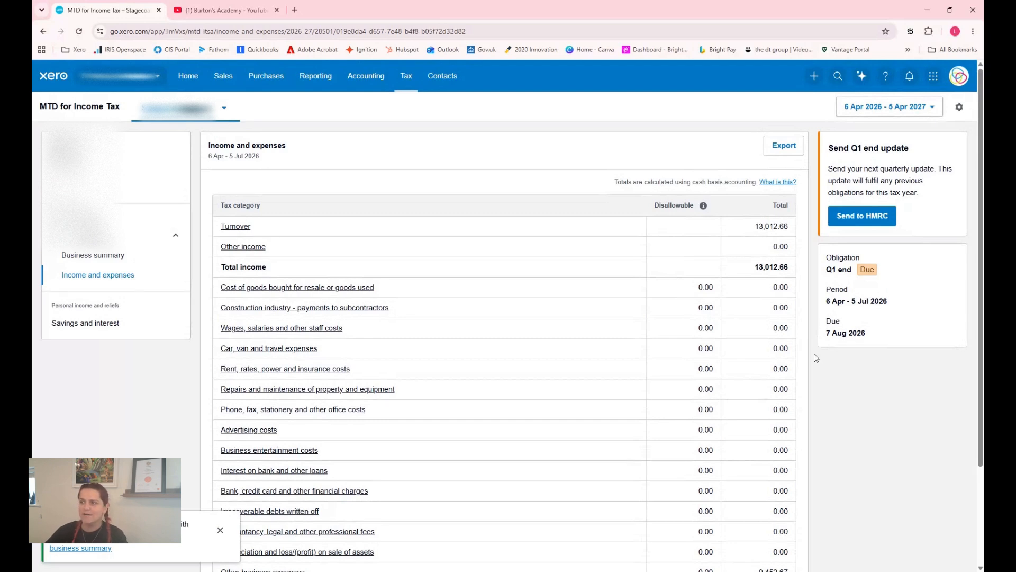
scroll(815, 357, down, 2)
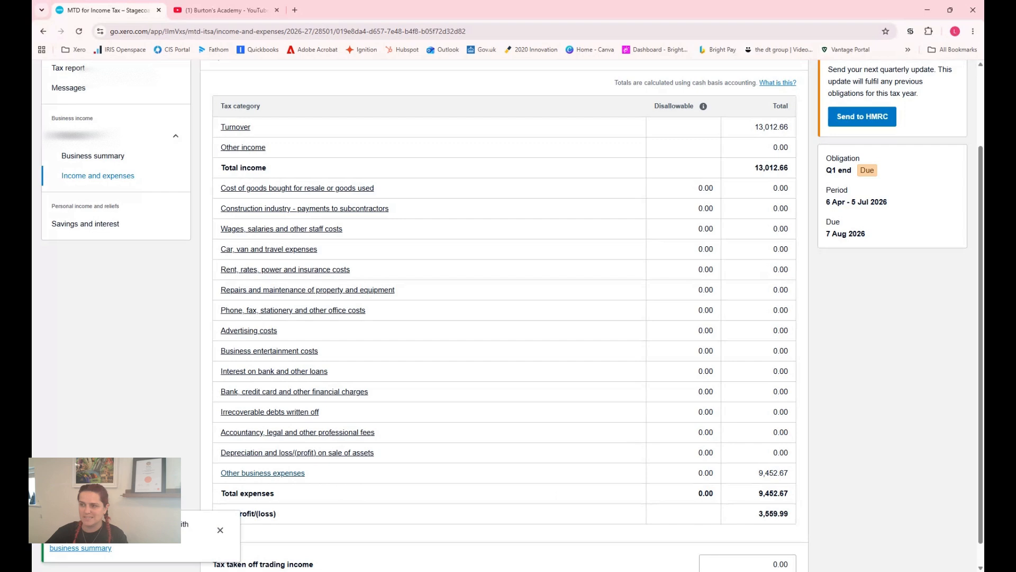
click(285, 474)
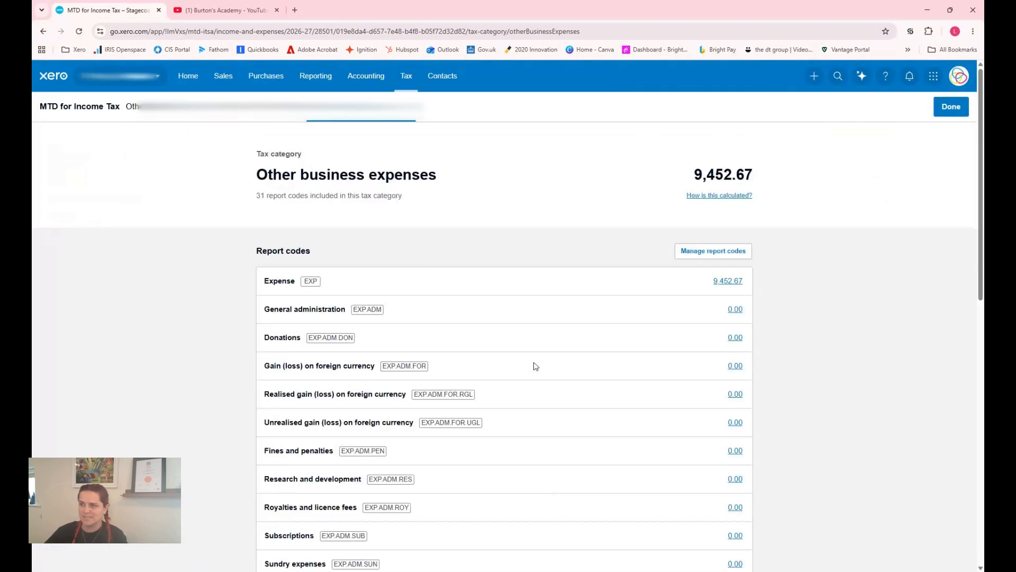
scroll(535, 366, down, 8)
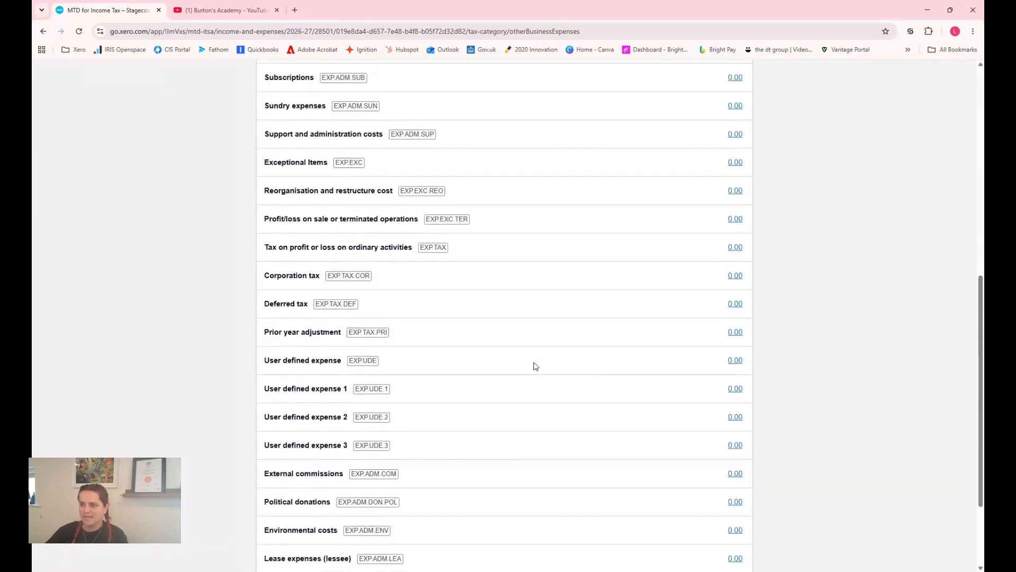
scroll(535, 365, up, 10)
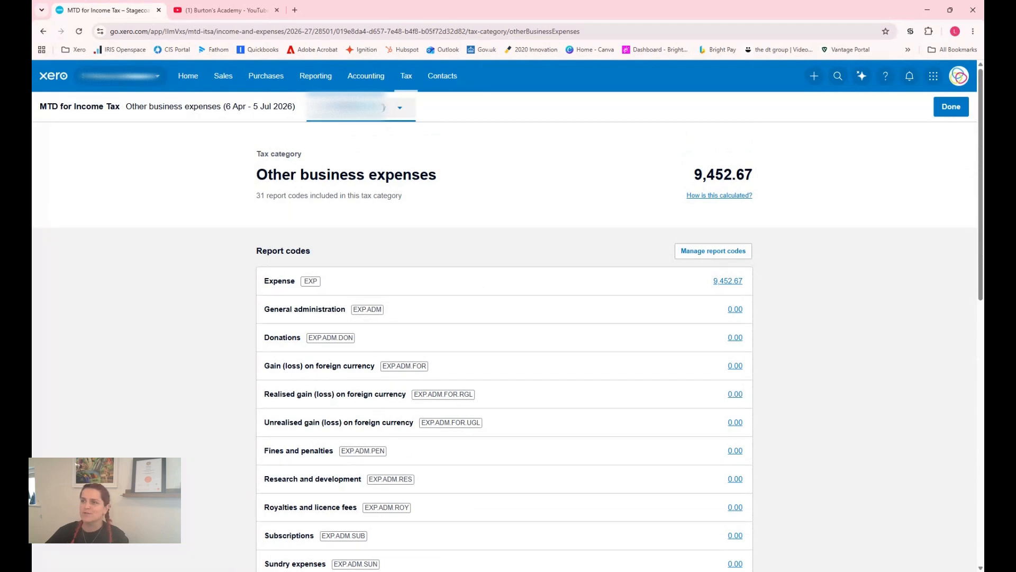
Open the report code mappings for the organisation's chart of accounts
click(365, 85)
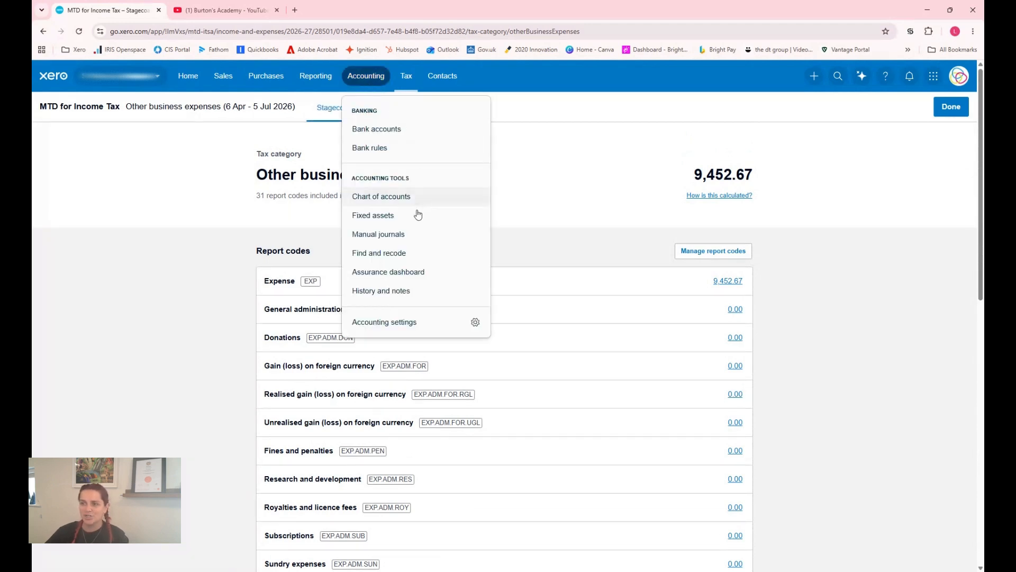
click(405, 200)
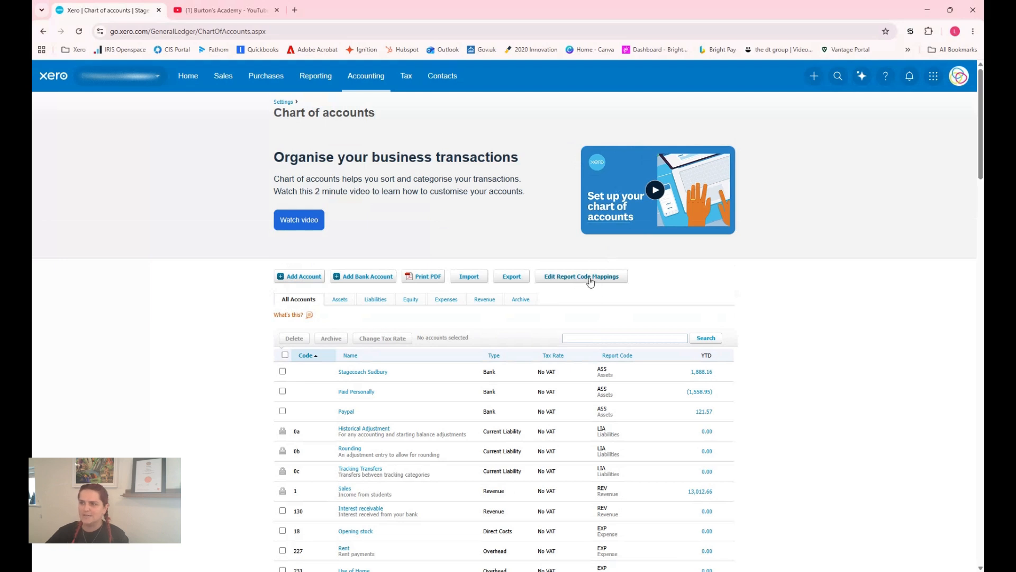
click(591, 280)
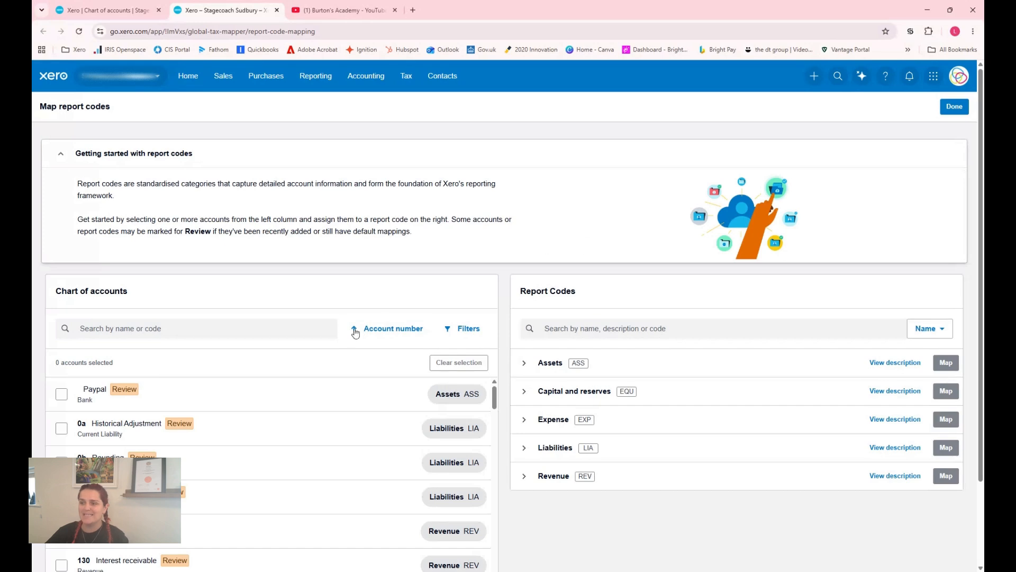
scroll(341, 330, down, 2)
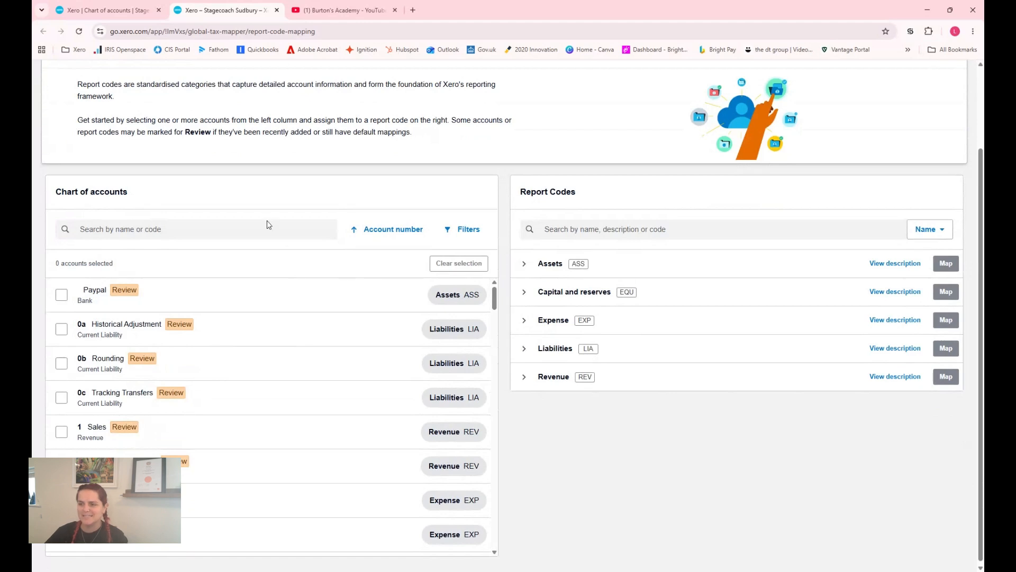
scroll(260, 263, down, 1)
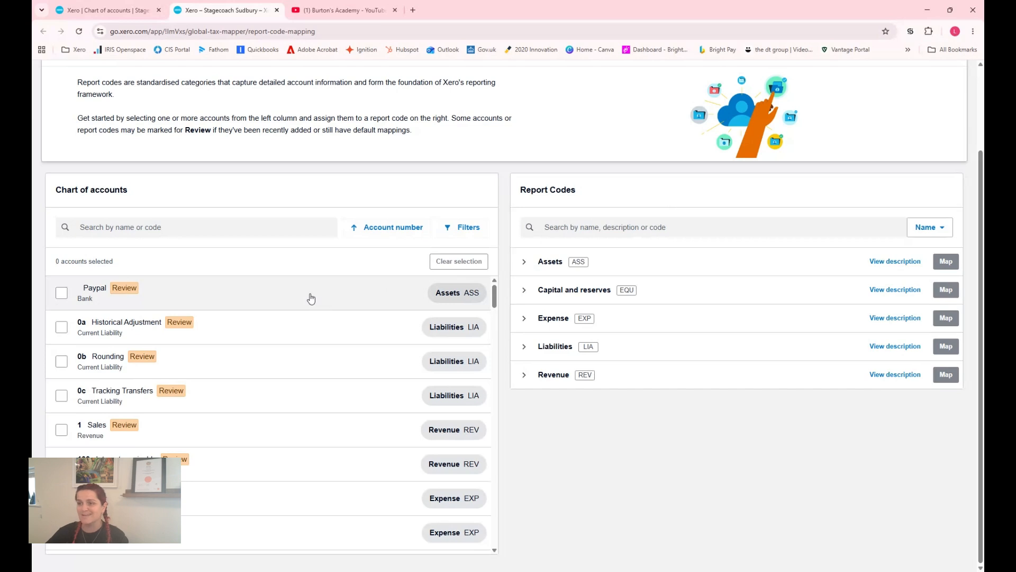
Search the report codes by name for "sales" and select the Sales account for mapping
click(608, 227)
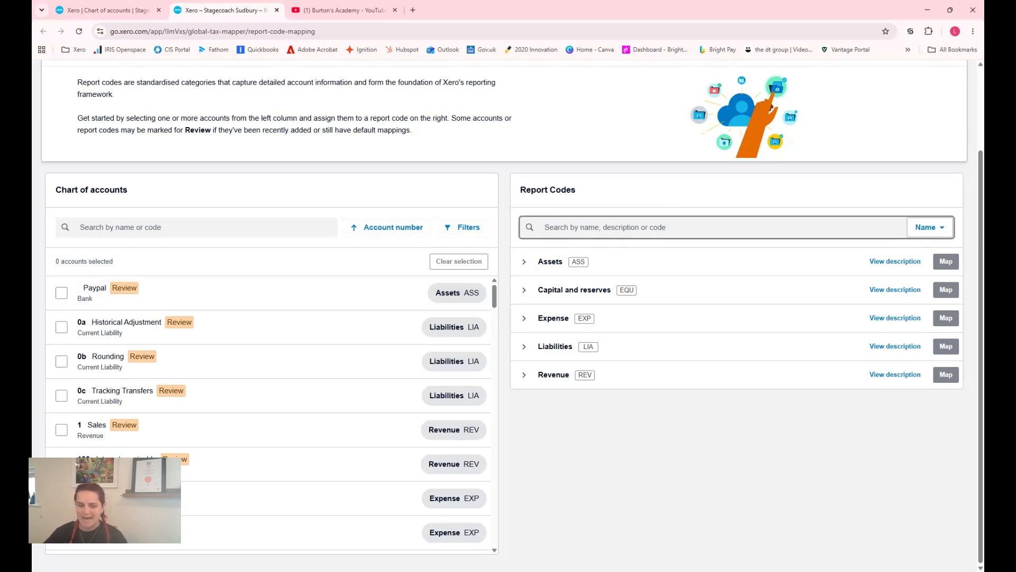
text(sales)
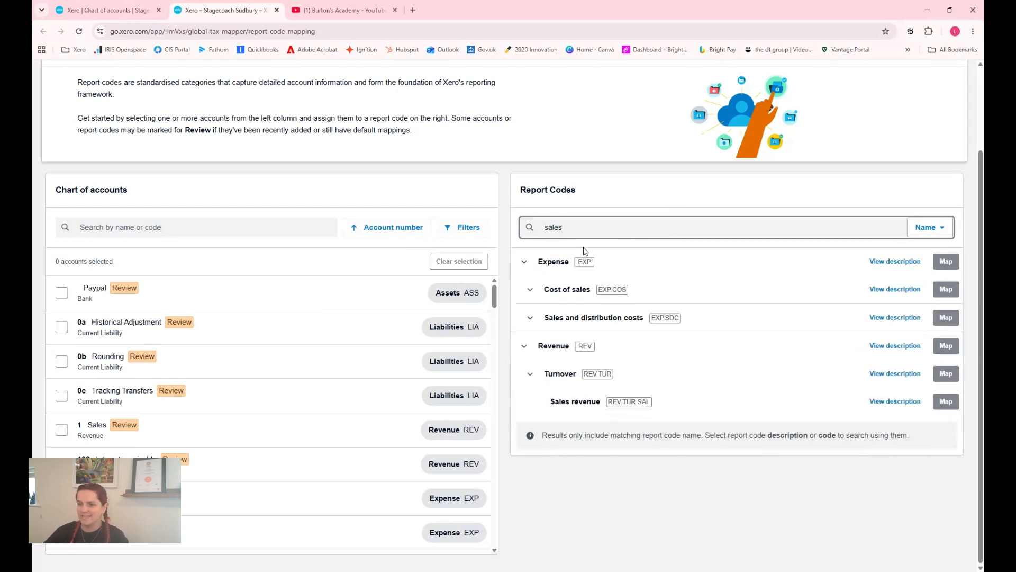
click(62, 433)
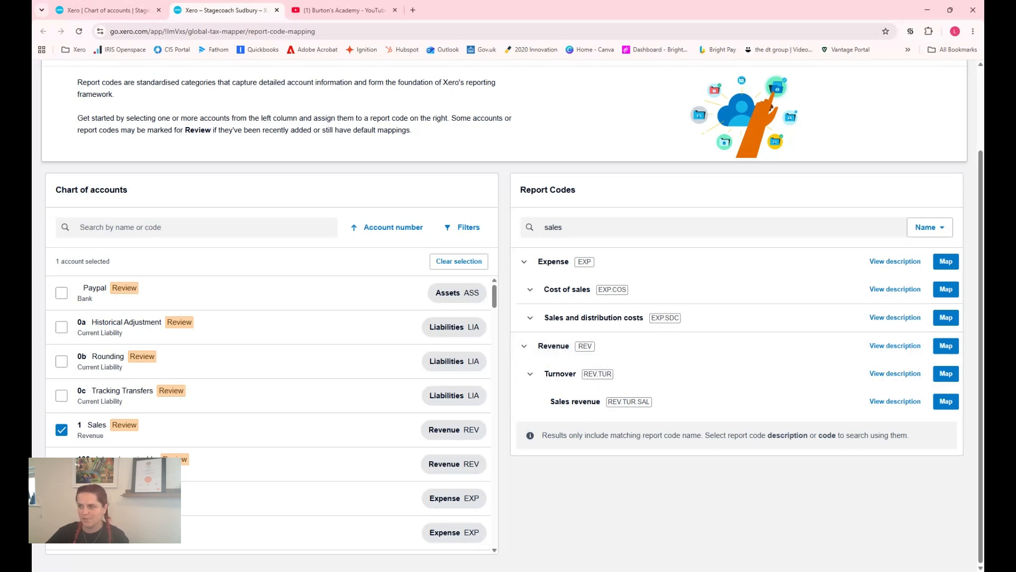
Check the descriptions of the Revenue, Turnover and Sales revenue codes and map the Sales account to Revenue (REV)
click(884, 347)
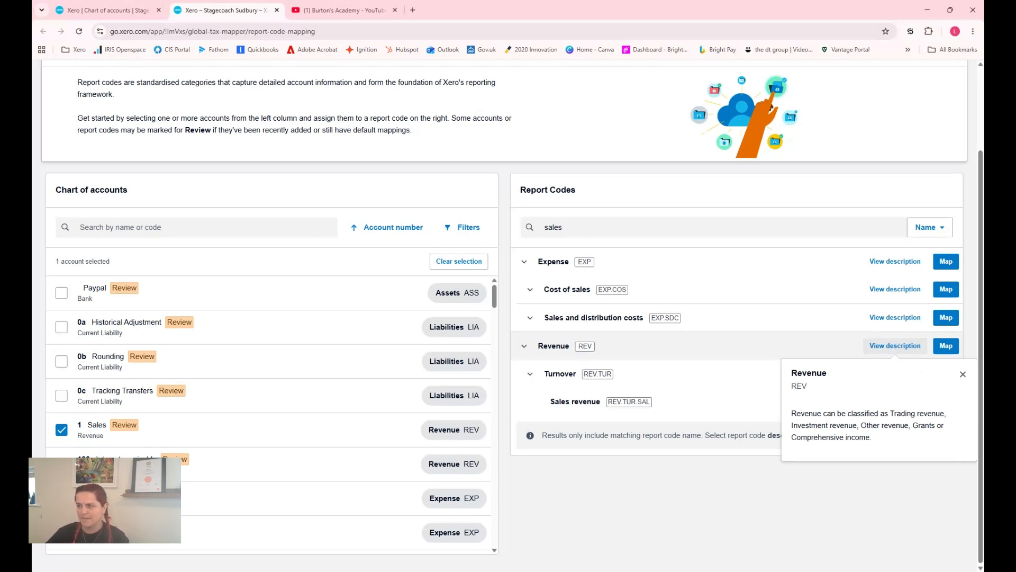
click(894, 375)
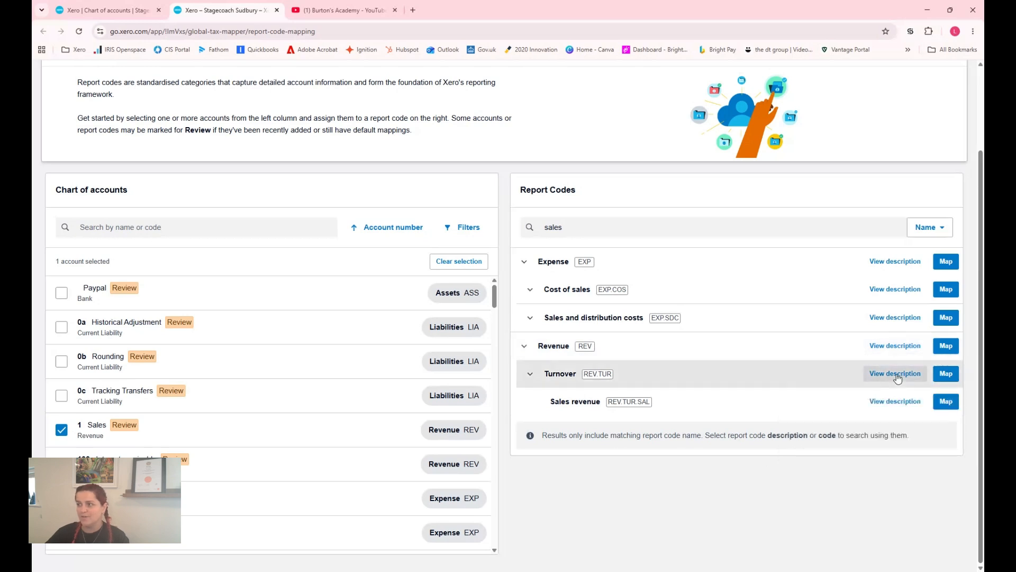
click(897, 376)
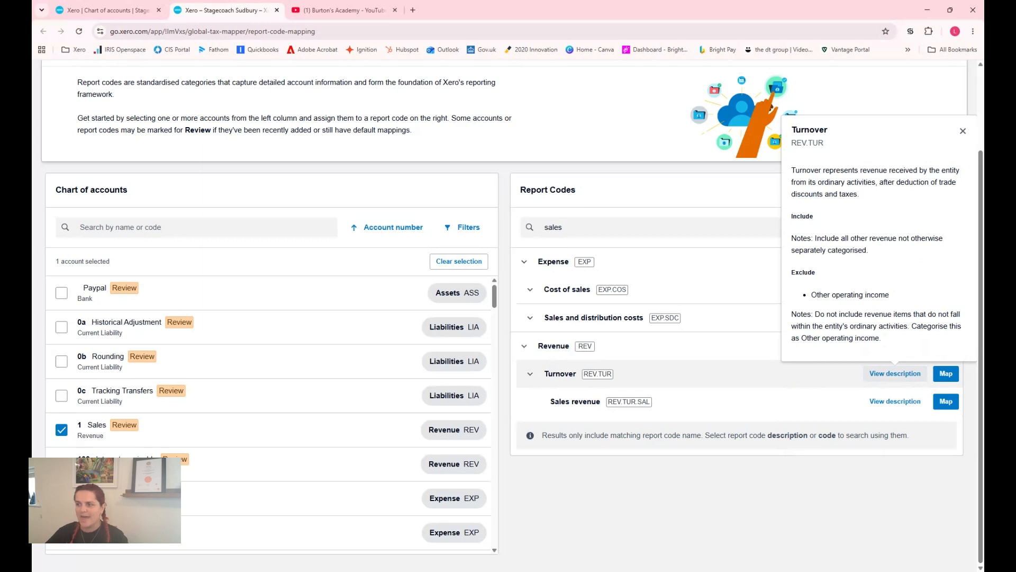
click(885, 402)
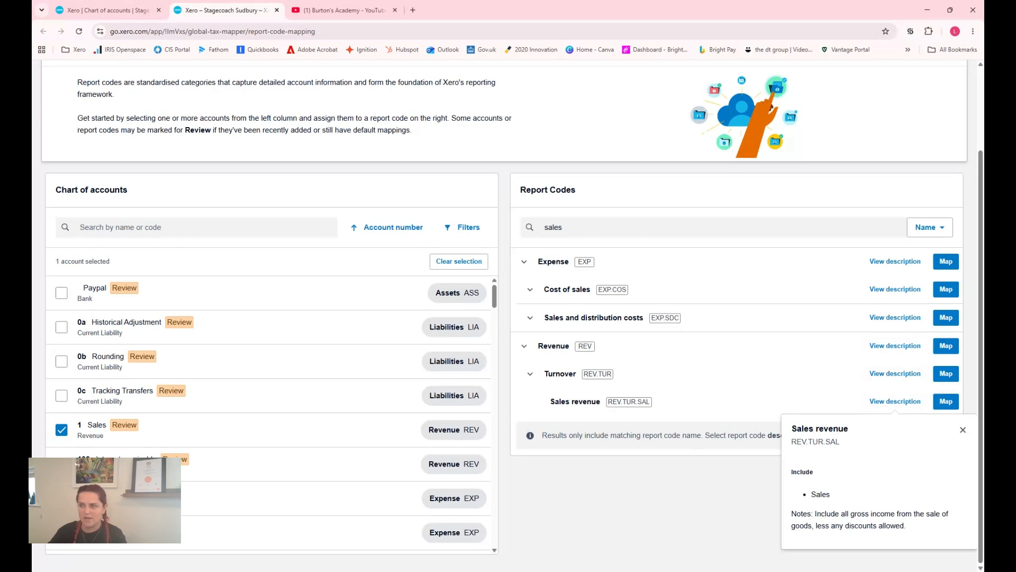
click(732, 470)
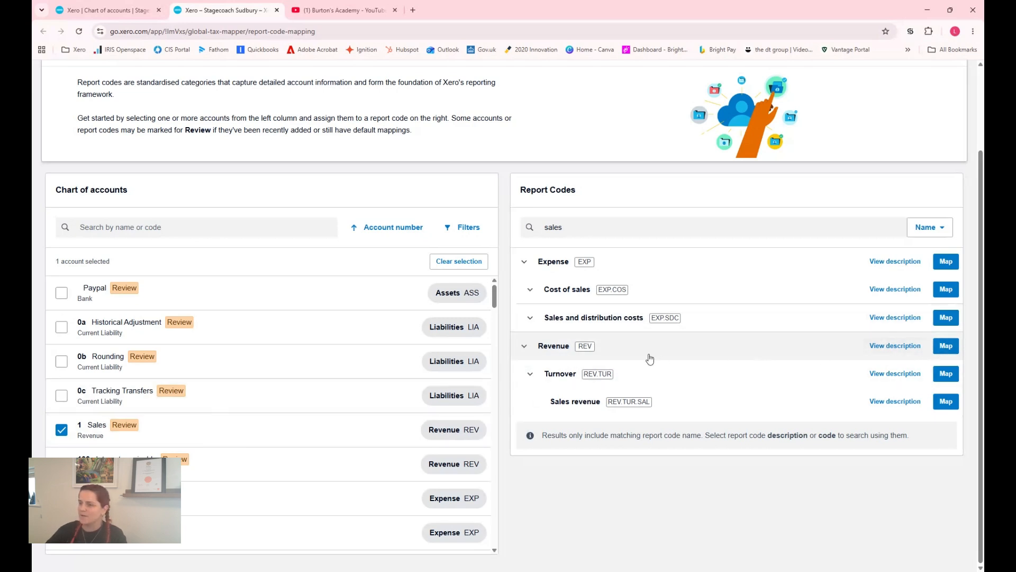
click(946, 347)
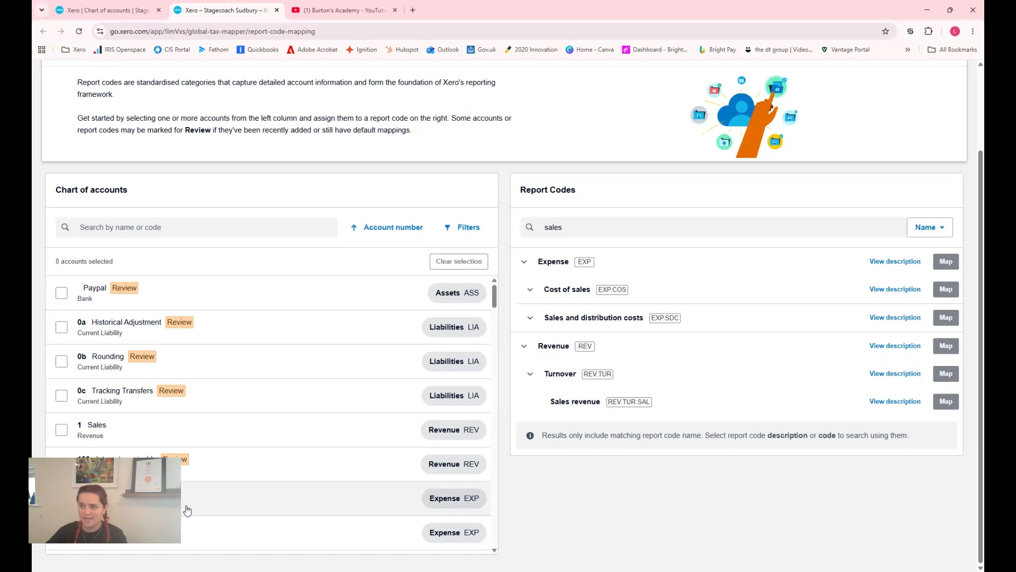
Filter the chart of accounts by status to list only the accounts marked Review
click(473, 235)
click(503, 418)
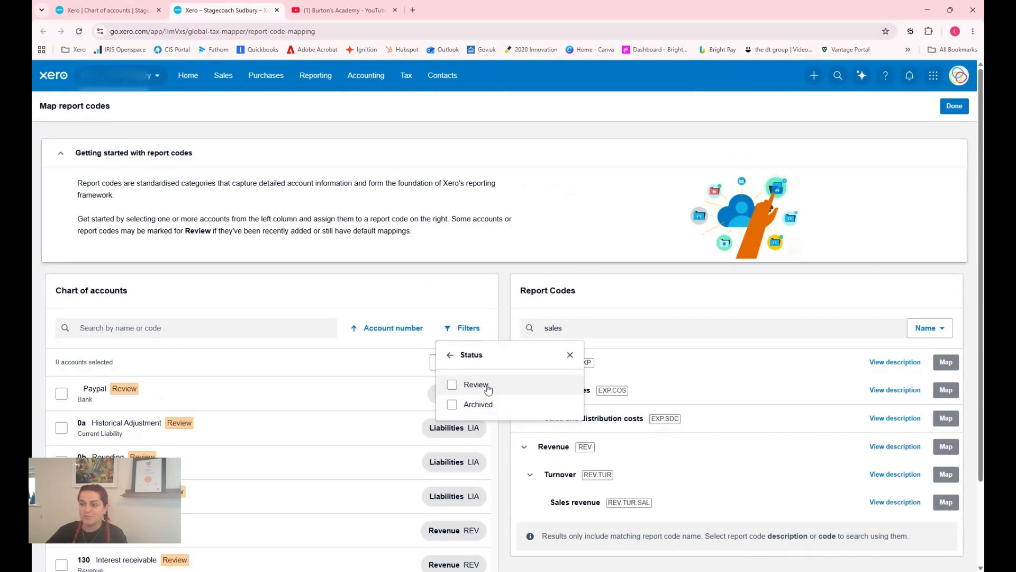
click(452, 385)
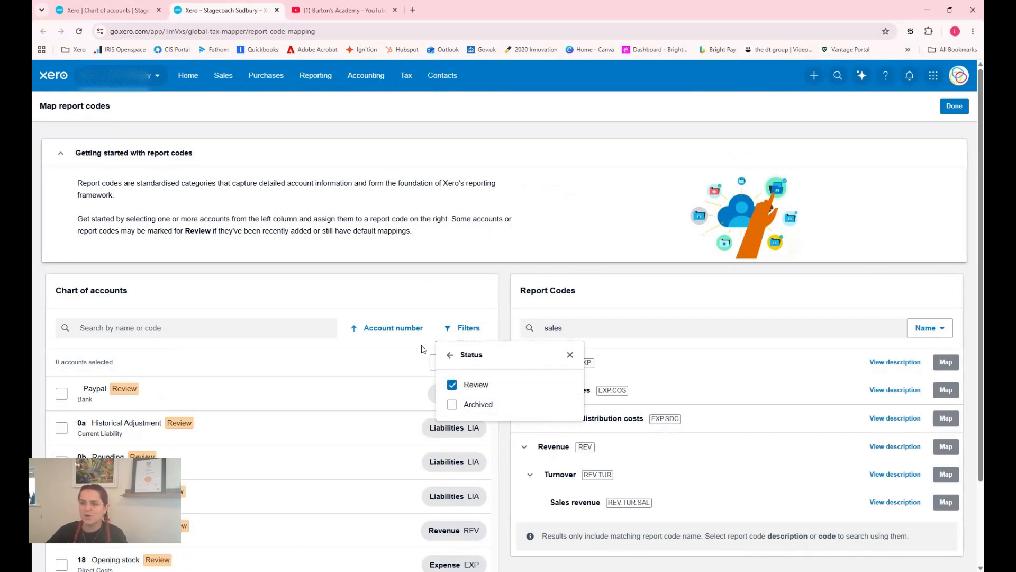
click(319, 329)
scroll(319, 394, down, 1)
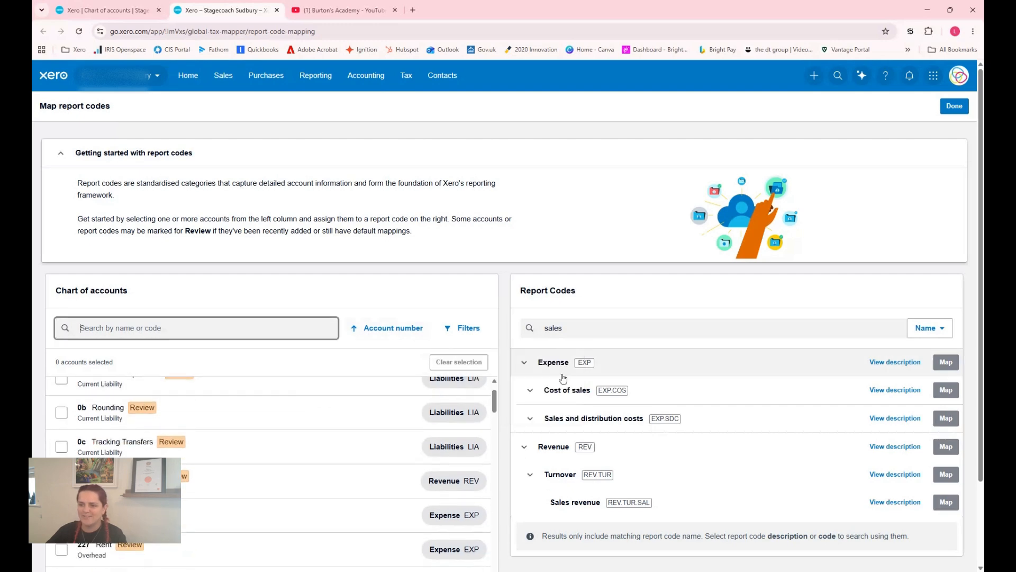
Search the report codes by name for "rent" and locate the Rent code under the Establishment costs expenses
scroll(565, 379, down, 2)
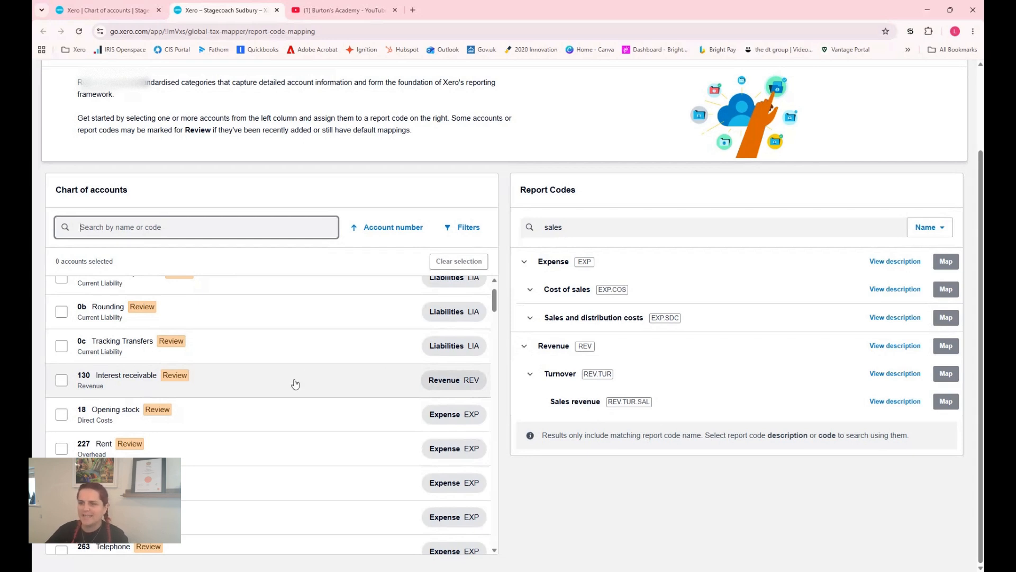
scroll(328, 358, down, 1)
scroll(321, 364, down, 1)
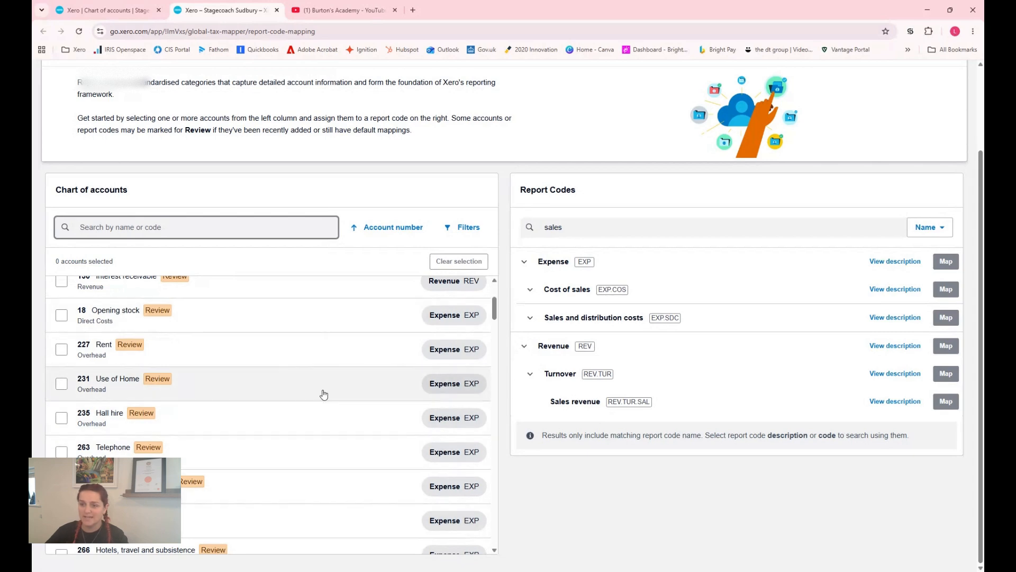
click(574, 227)
key(ctrl+a)
text(rent)
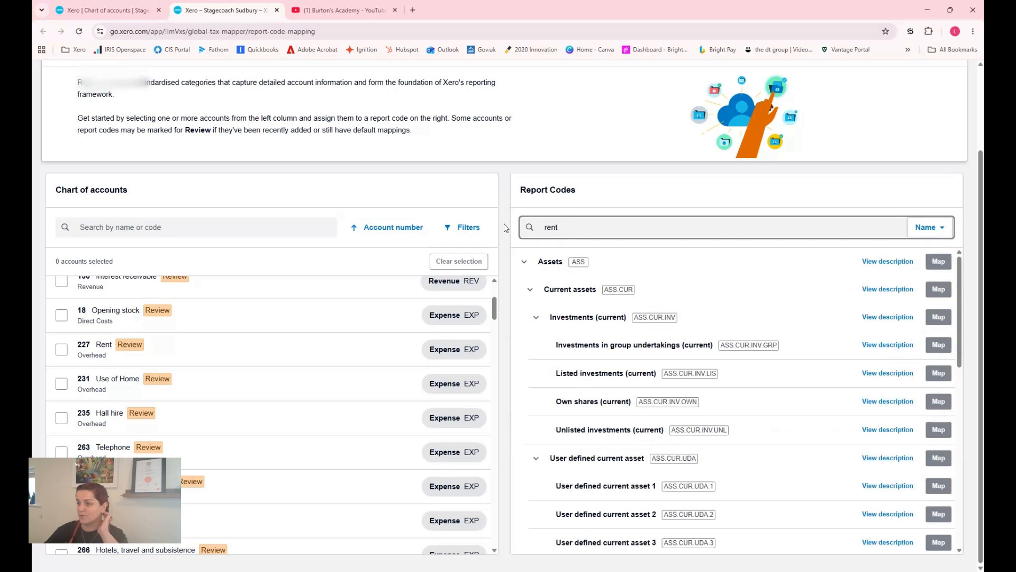
scroll(673, 278, down, 8)
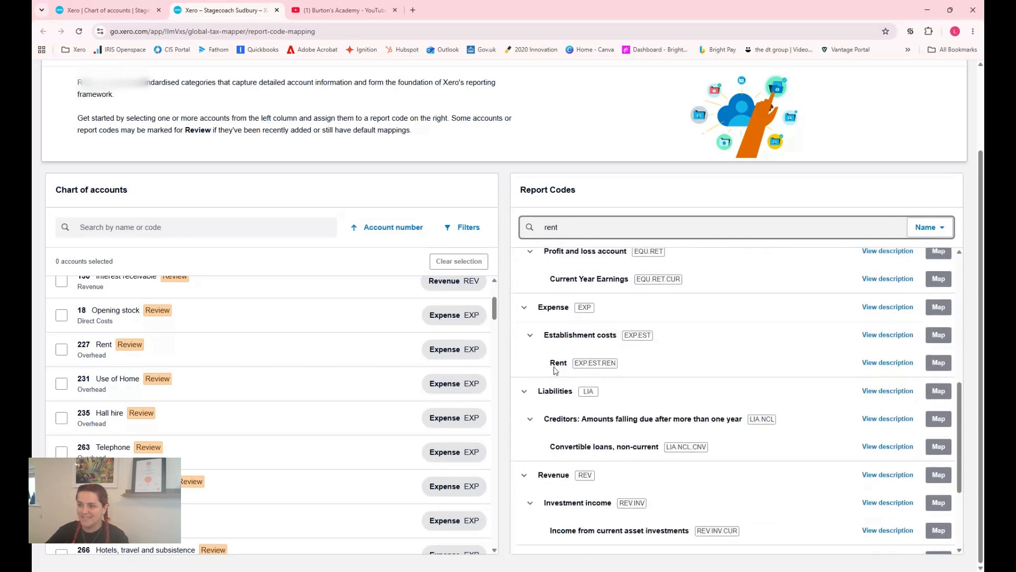
Map account 227 Rent to the Rent report code (EXP.EST.REN) under Establishment costs
drag(549, 364, 680, 370)
click(681, 371)
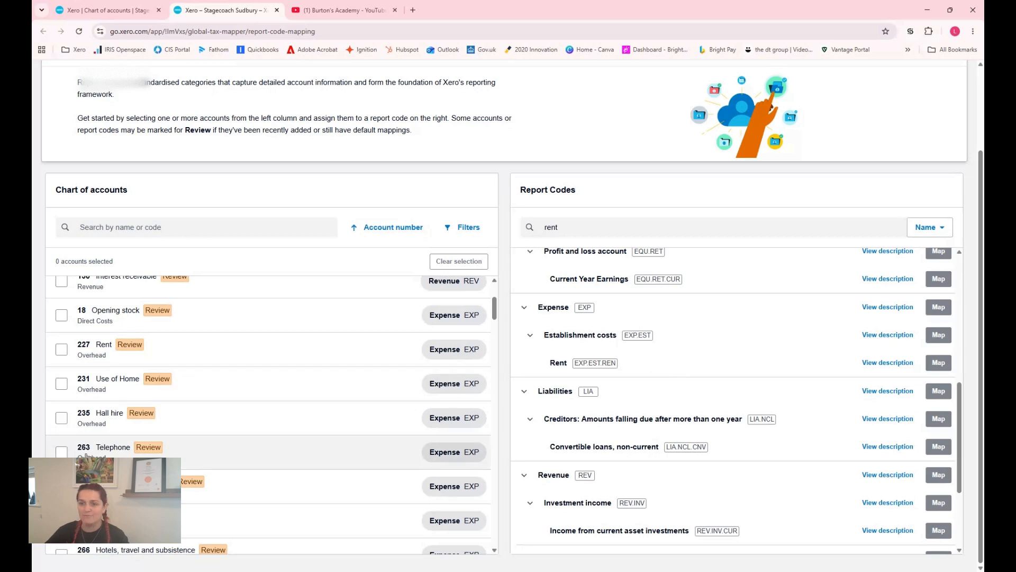
click(63, 351)
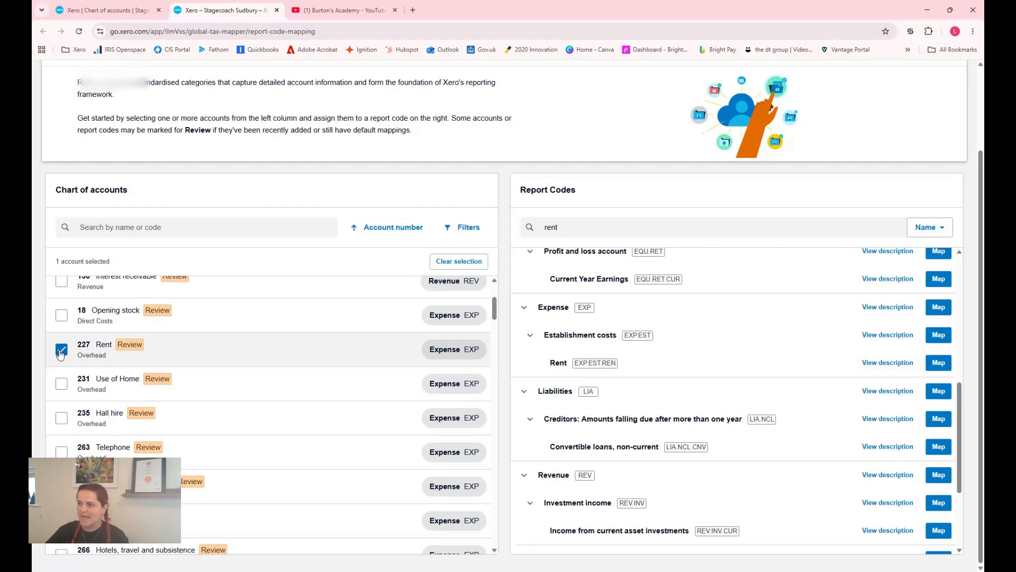
click(938, 362)
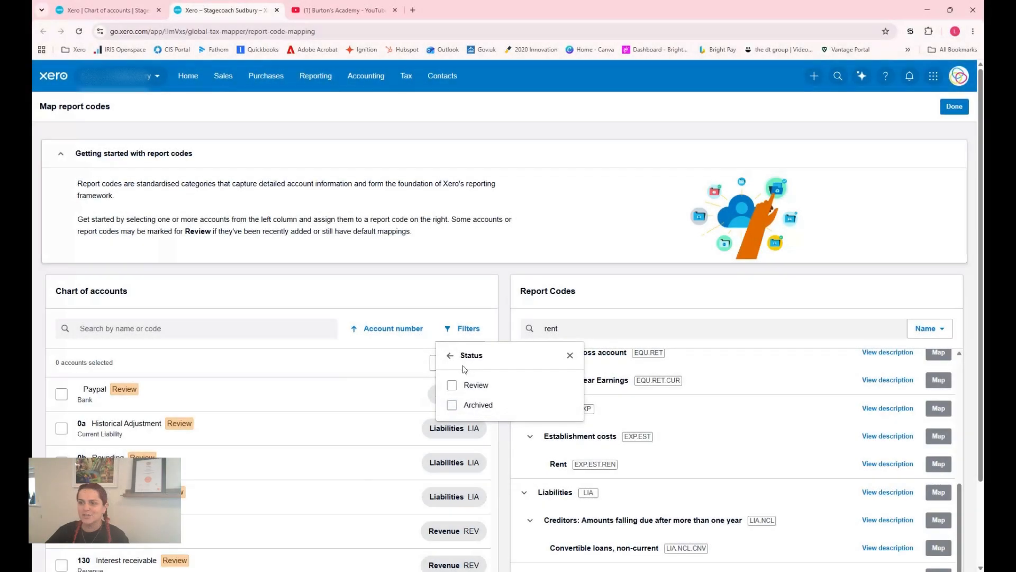
Leave the status filter, search the chart of accounts for "rent" to check the account's mapping, and clear the search
click(450, 355)
click(325, 331)
text(rent)
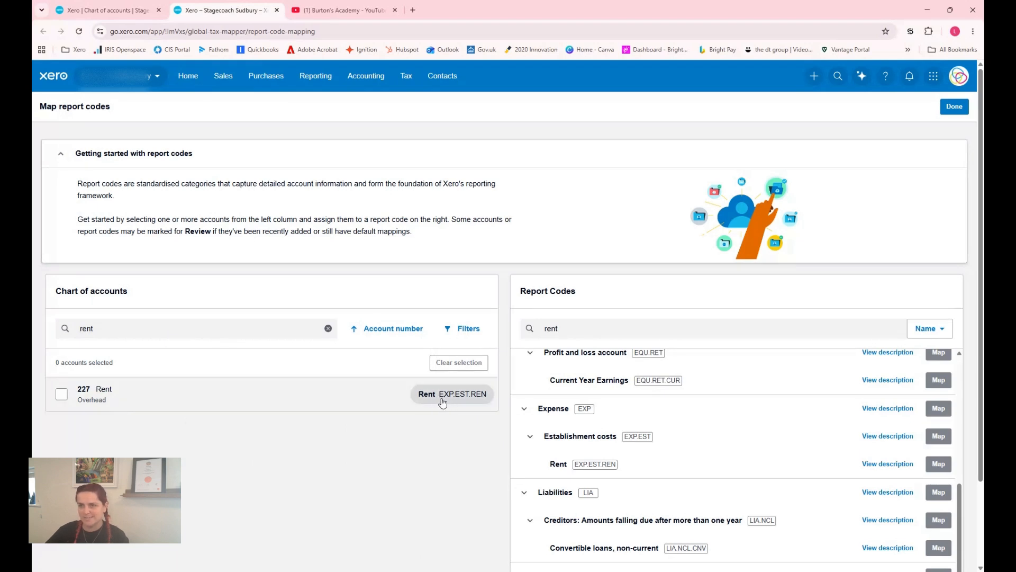
click(328, 328)
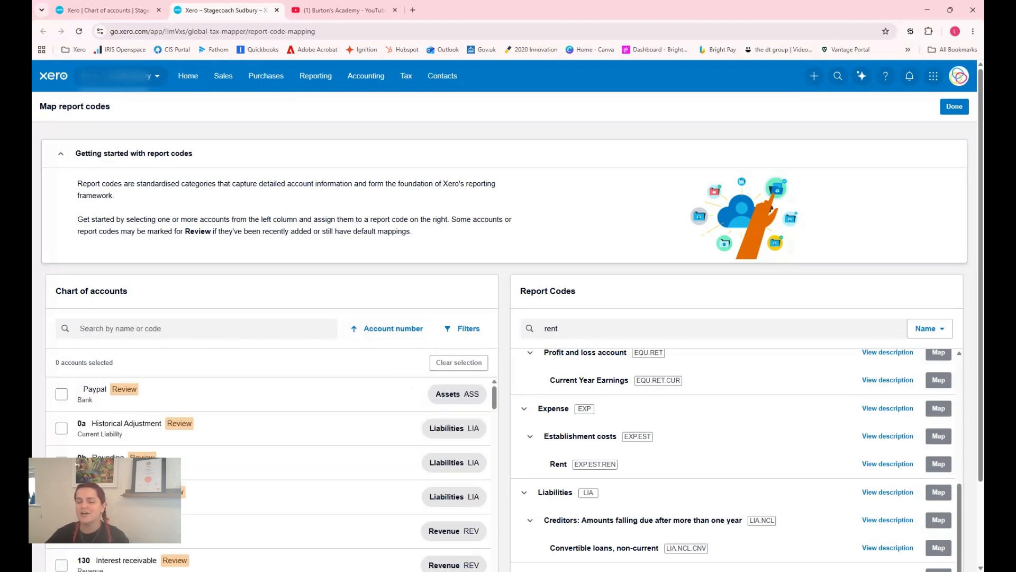